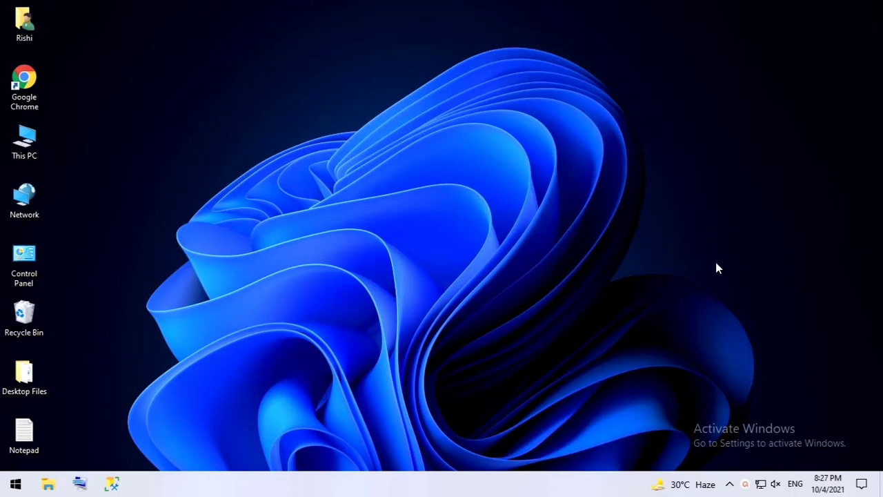
Open Google Chrome and search Google for "peazip download".
double_click(22, 96)
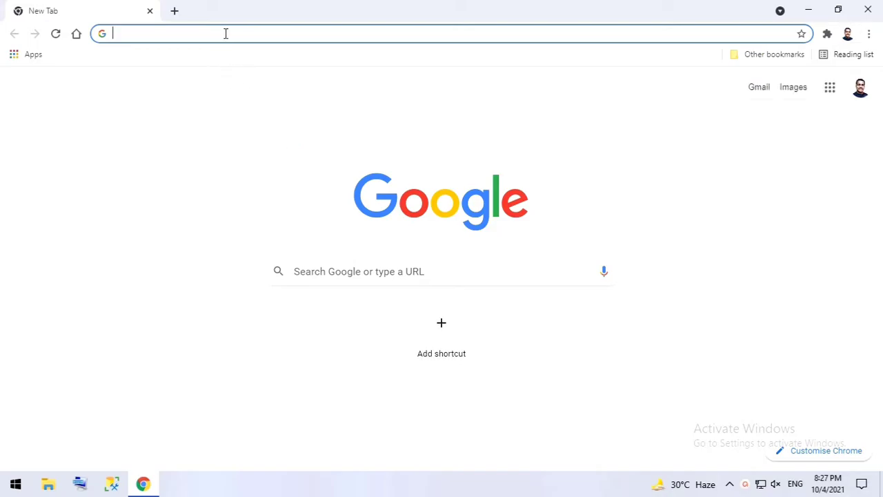
click(226, 33)
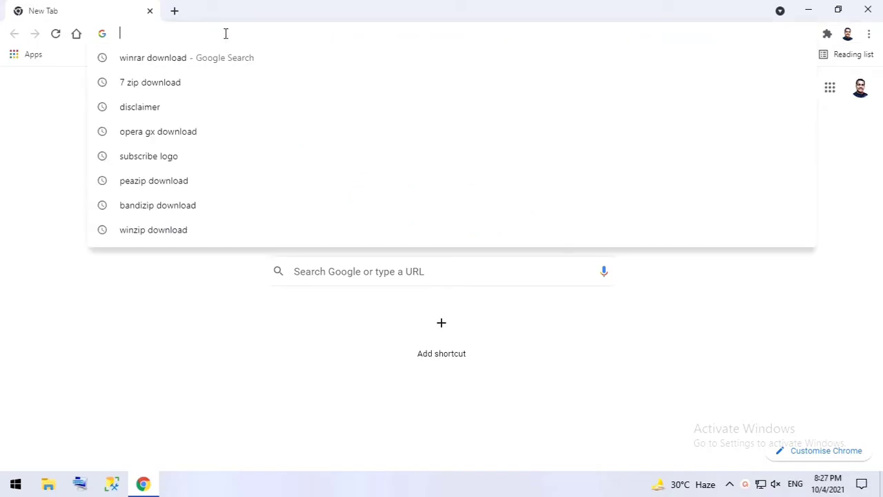
text(peazip)
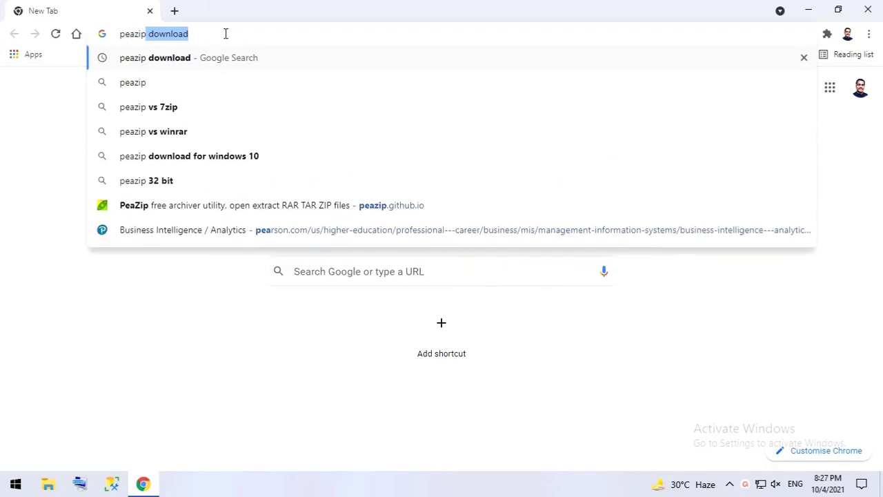
key(Right)
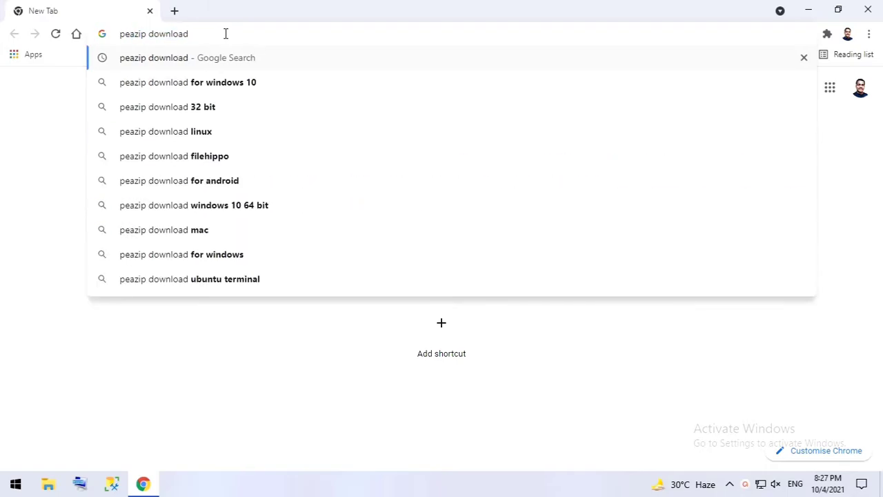
key(Return)
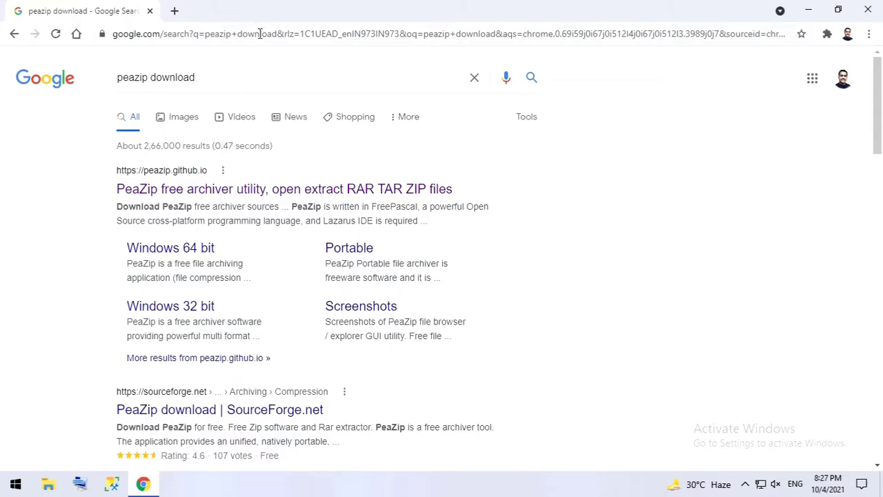
Open the peazip.github.io site from the search results and download the PeaZip 8.2.0 installer for Windows 64 bit.
click(216, 191)
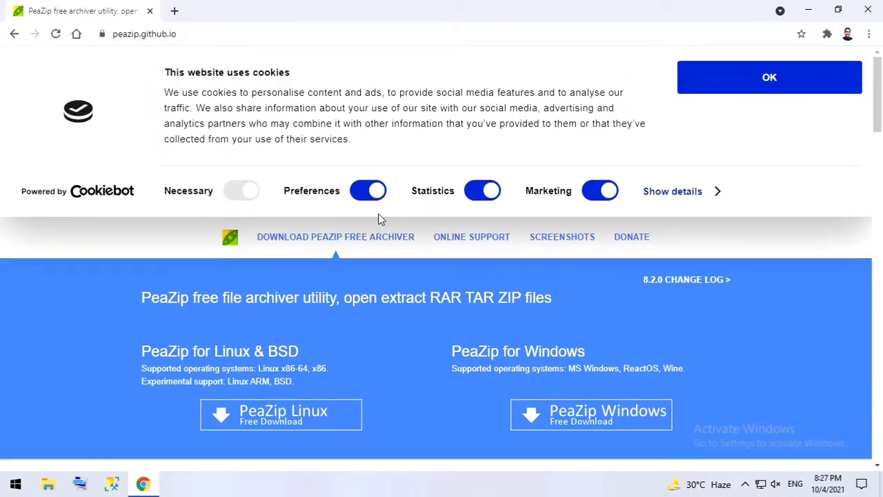
scroll(407, 255, down, 3)
scroll(405, 260, up, 2)
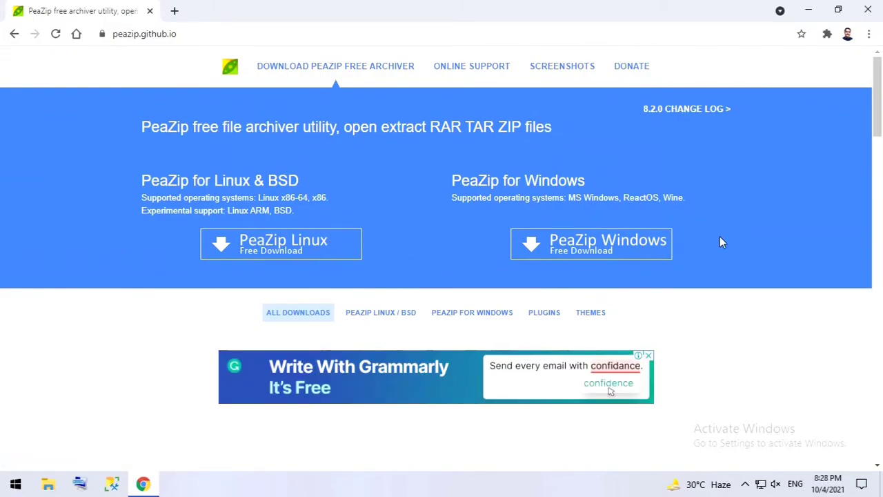
click(614, 252)
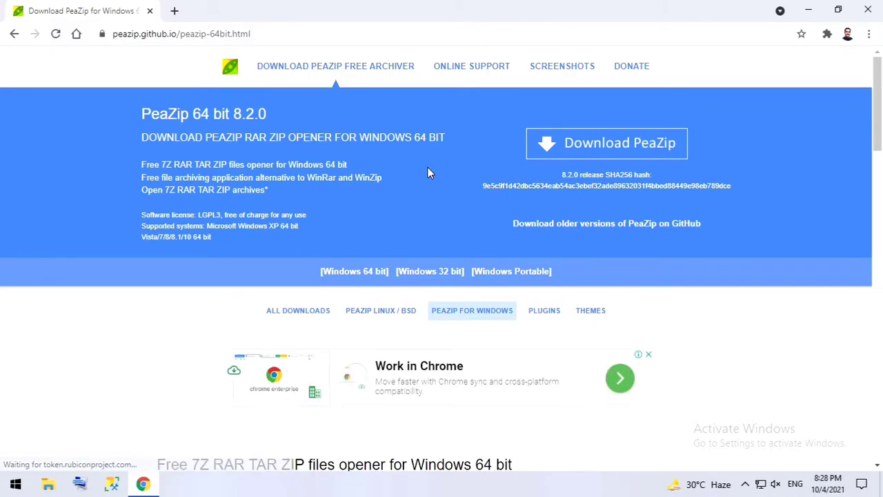
click(622, 151)
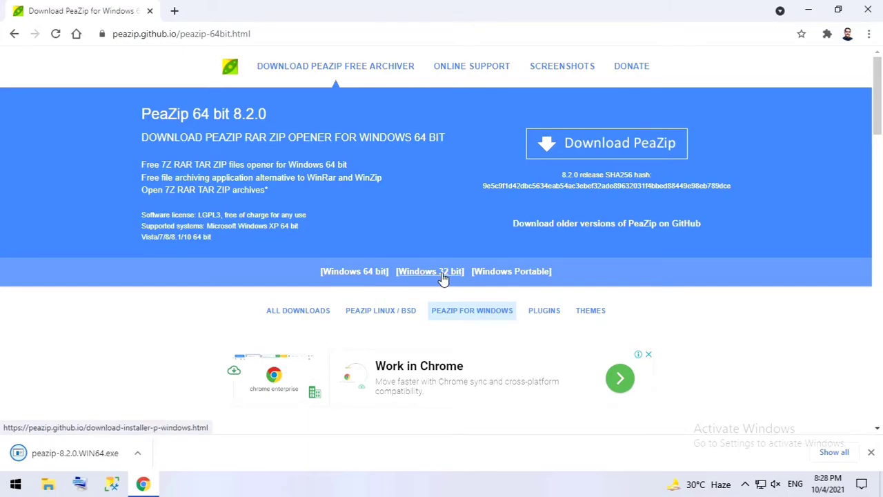
Run the downloaded peazip-8.2.0.WIN64.exe, allowing it past Microsoft Defender SmartScreen, and close the browser.
click(140, 459)
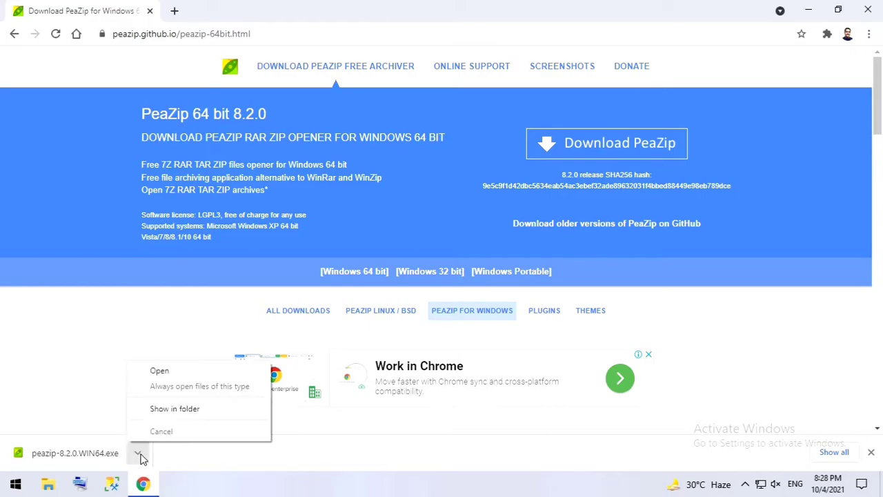
click(184, 371)
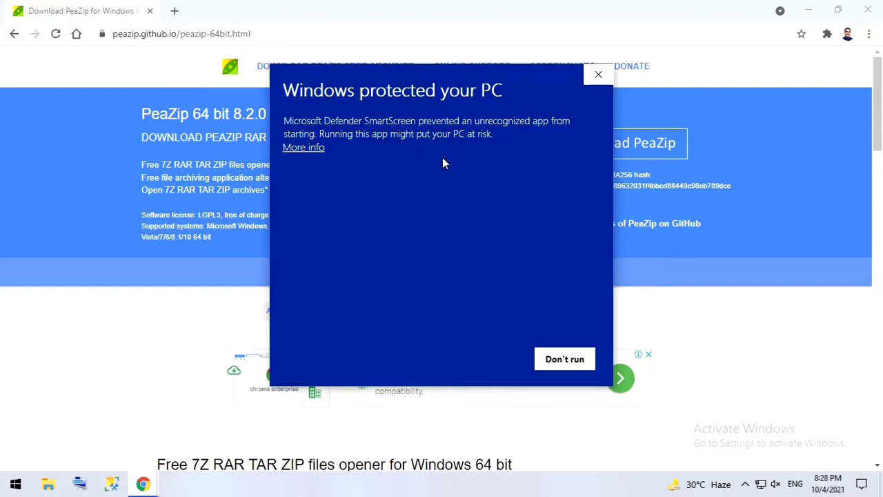
click(302, 149)
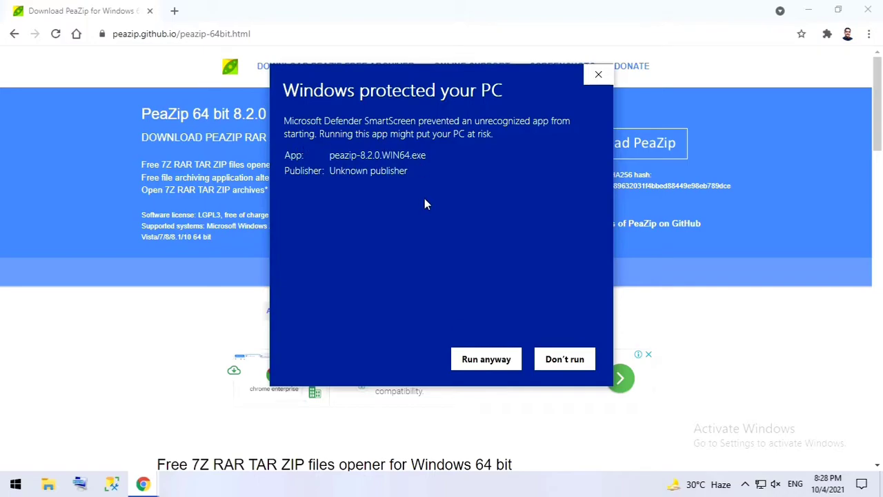
click(467, 368)
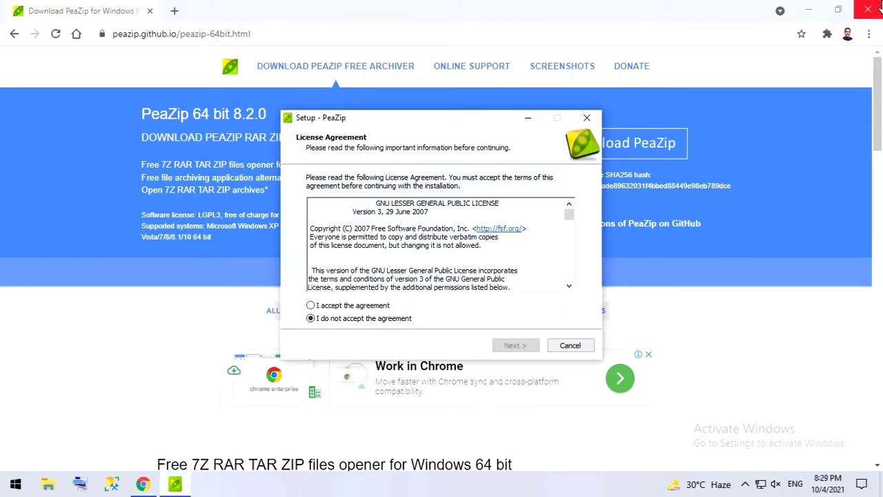
click(871, 9)
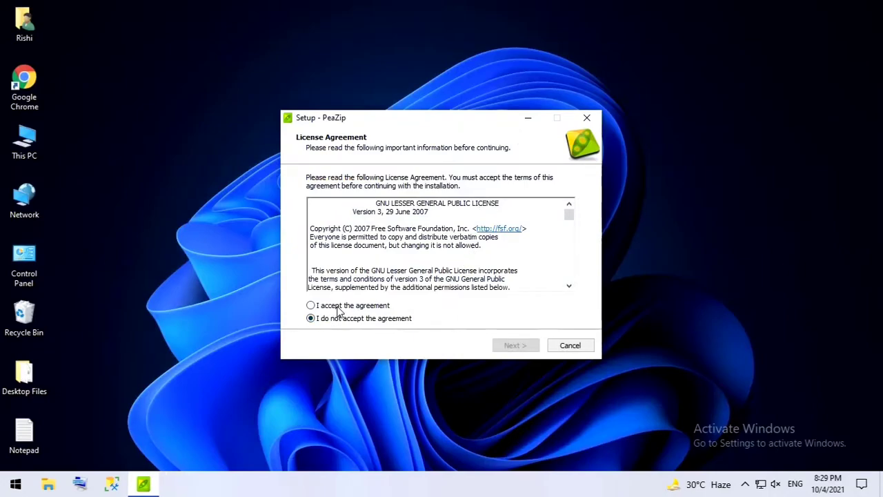
Accept the license agreement and complete the PeaZip setup with the standard installation and default file associations.
click(337, 308)
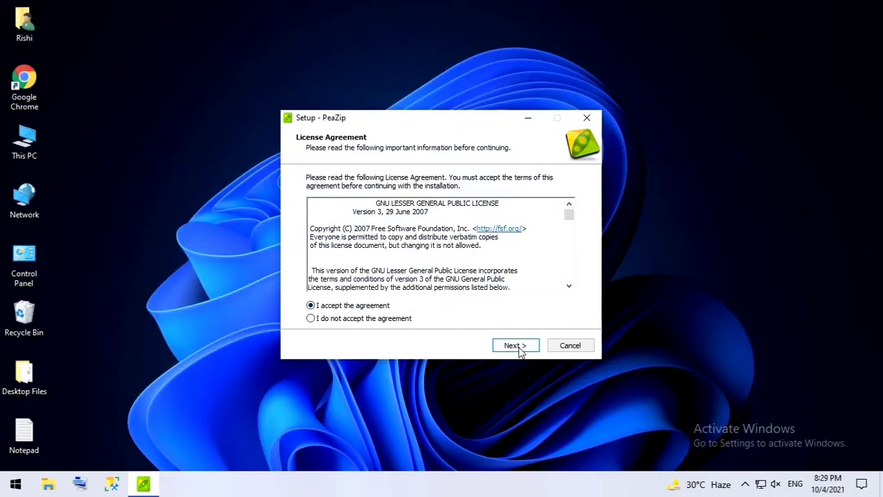
click(516, 345)
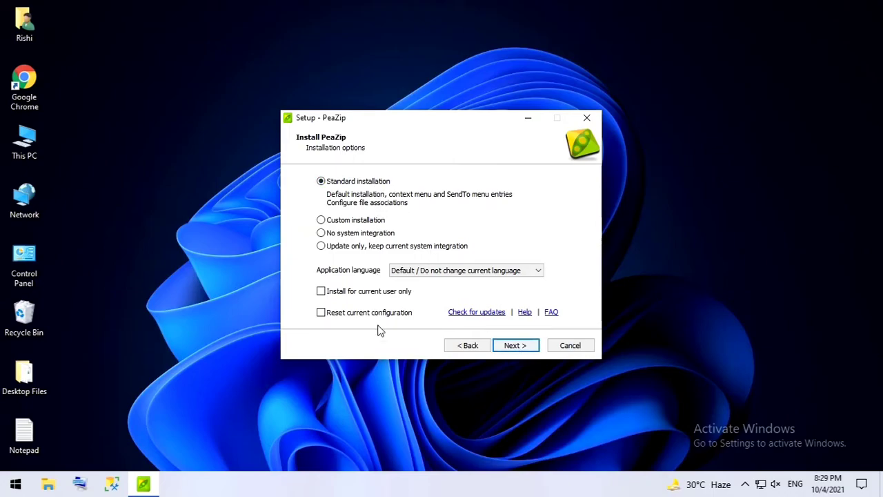
click(523, 352)
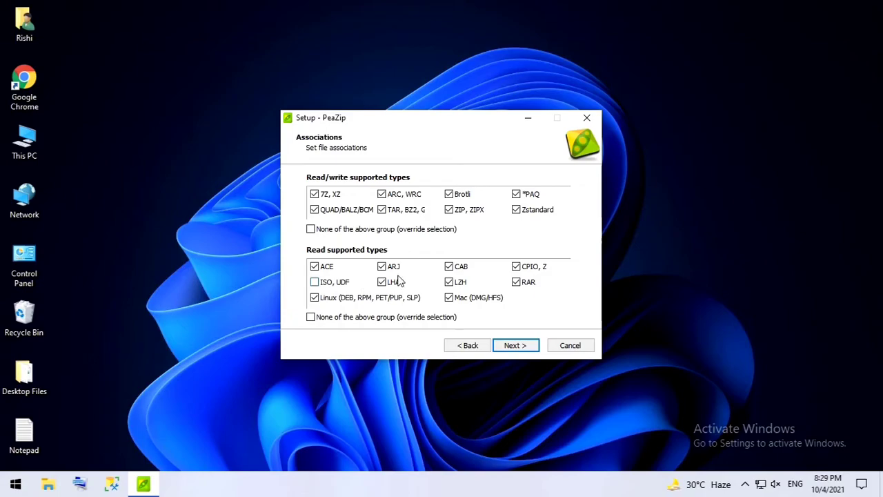
click(515, 345)
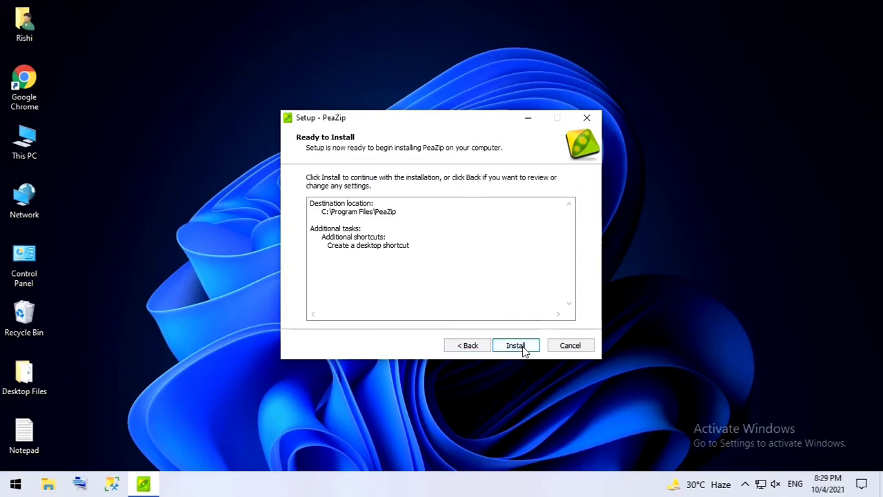
click(516, 347)
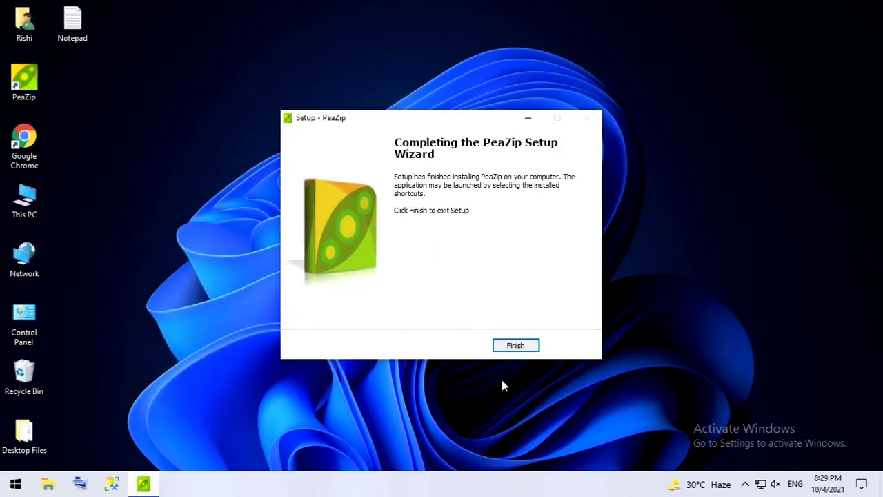
click(515, 345)
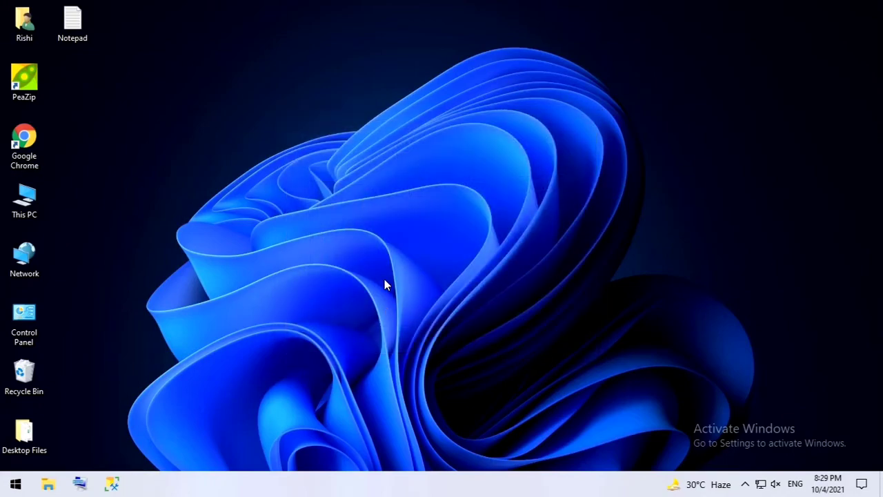
Find PeaZip with Windows search, launch it, and move its window toward the middle of the desktop.
click(38, 95)
click(290, 155)
click(14, 487)
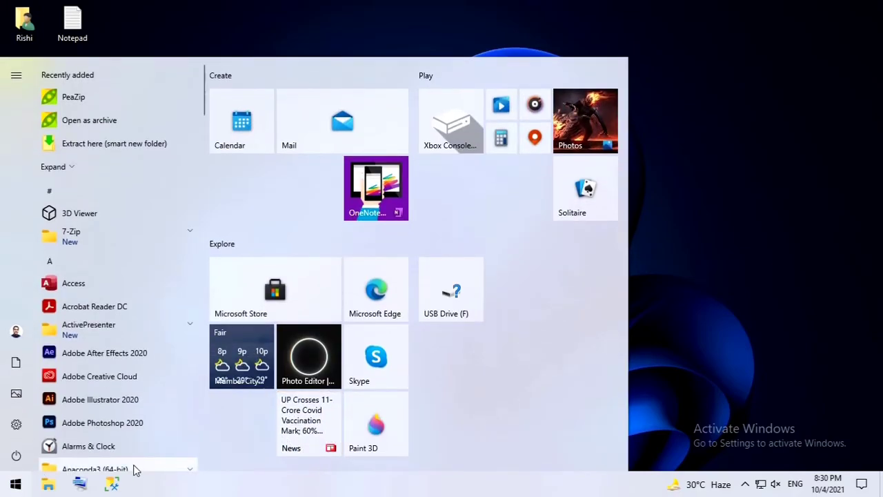
text(pea)
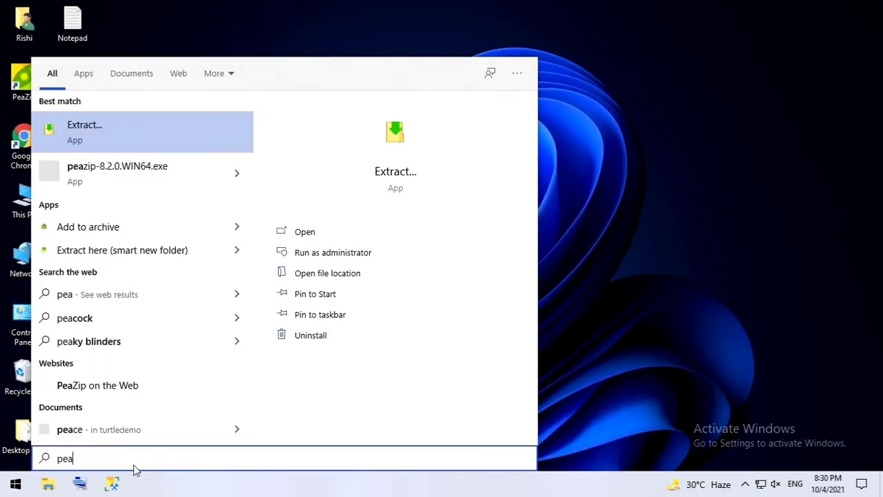
text(zip)
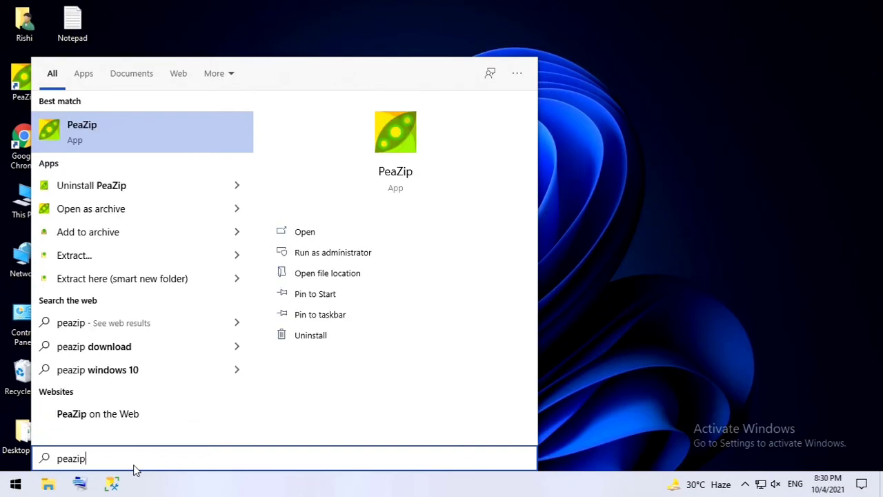
click(308, 235)
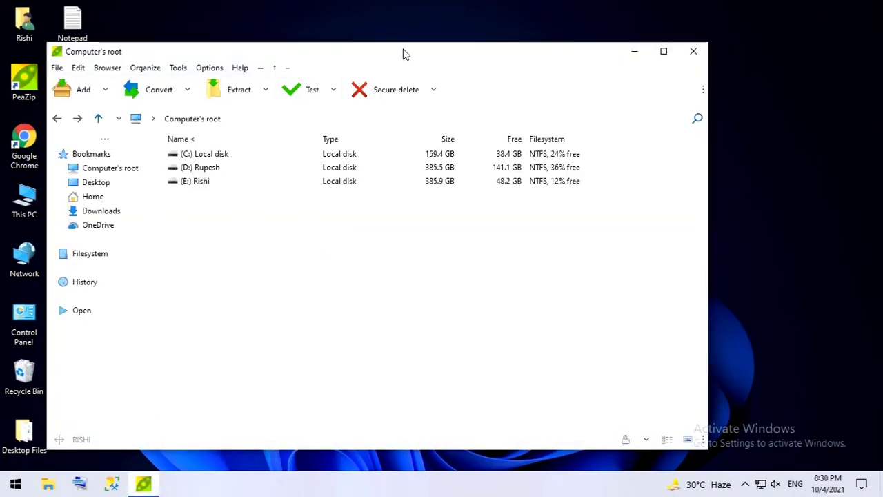
drag(404, 53, 494, 53)
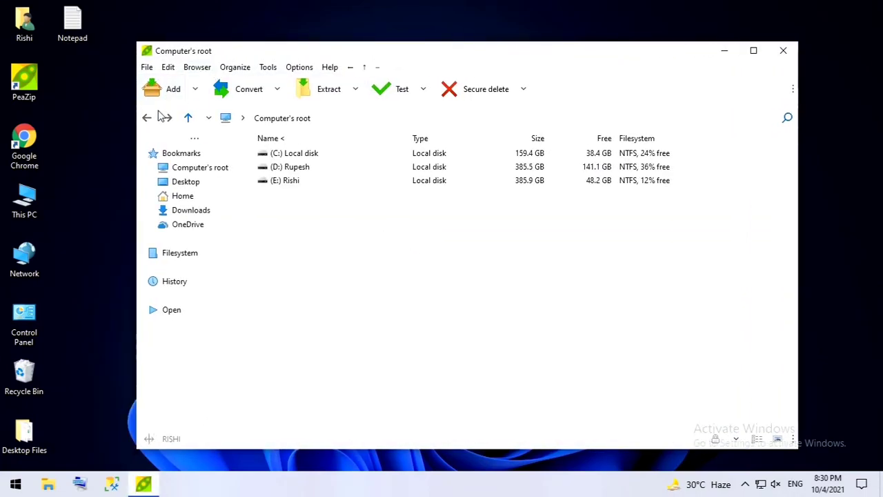
Examine the compression presets that PeaZip offers for adding and converting archives.
click(196, 95)
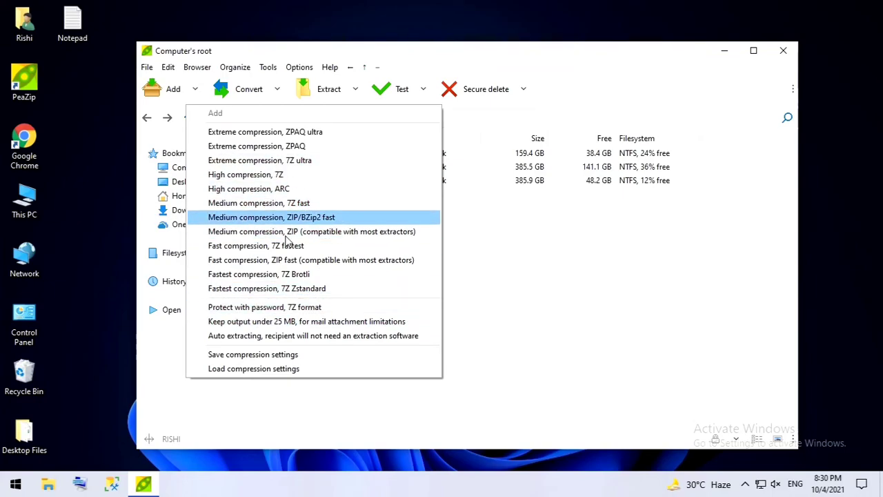
click(568, 292)
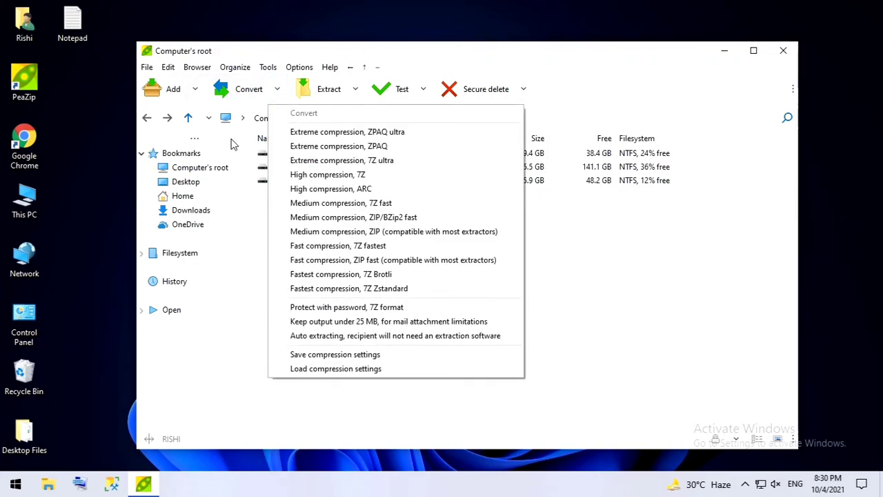
click(632, 276)
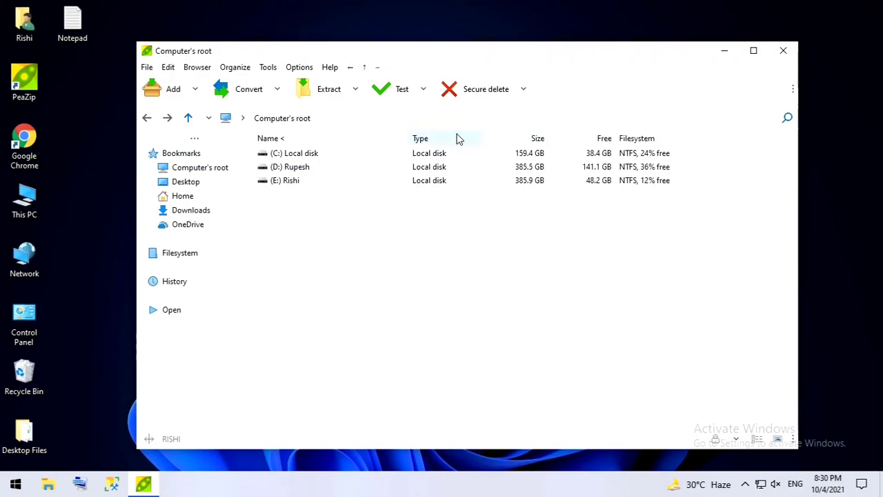
Close PeaZip and refresh the Windows desktop.
click(784, 51)
right_click(375, 120)
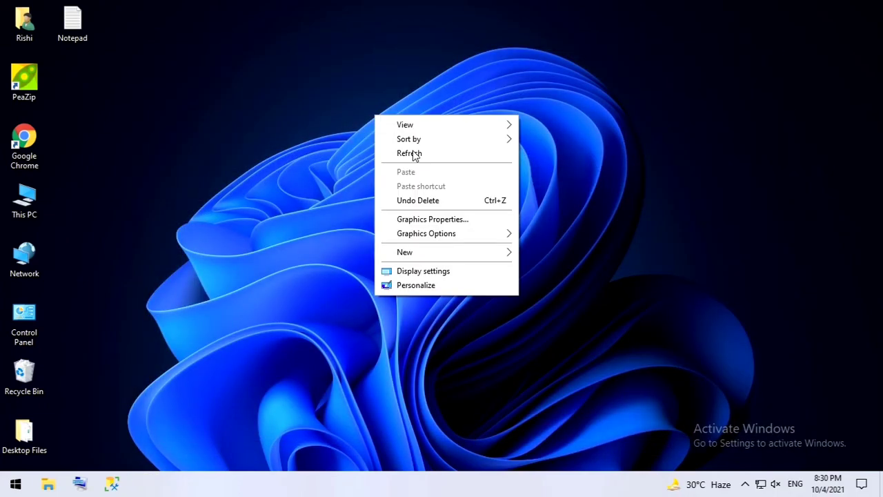
click(412, 153)
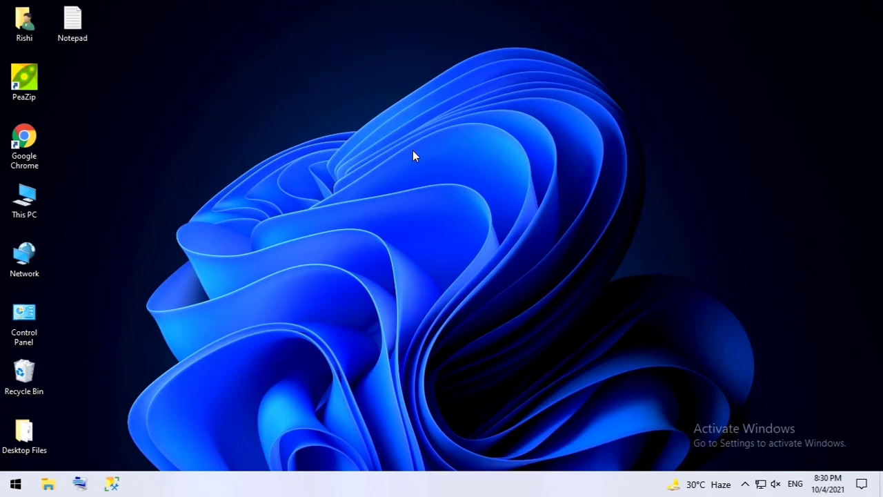